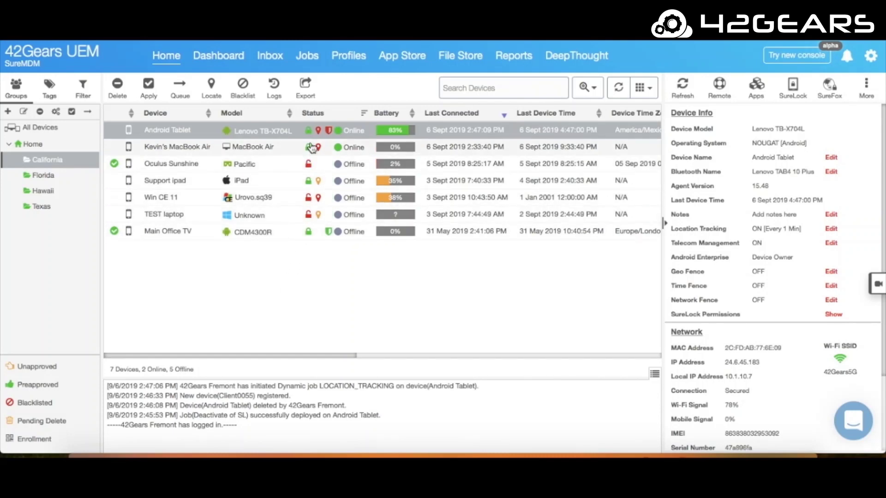
Start a new Android Install Application job named 'Install AstroContacts'
{"action": "left_click", "coordinate": [306, 56]}
{"action": "left_click", "coordinate": [22, 89]}
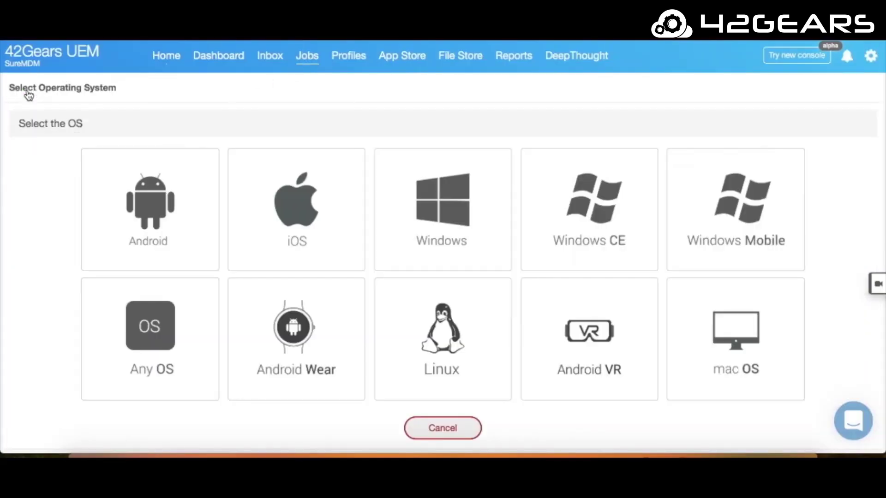
{"action": "left_click", "coordinate": [132, 199]}
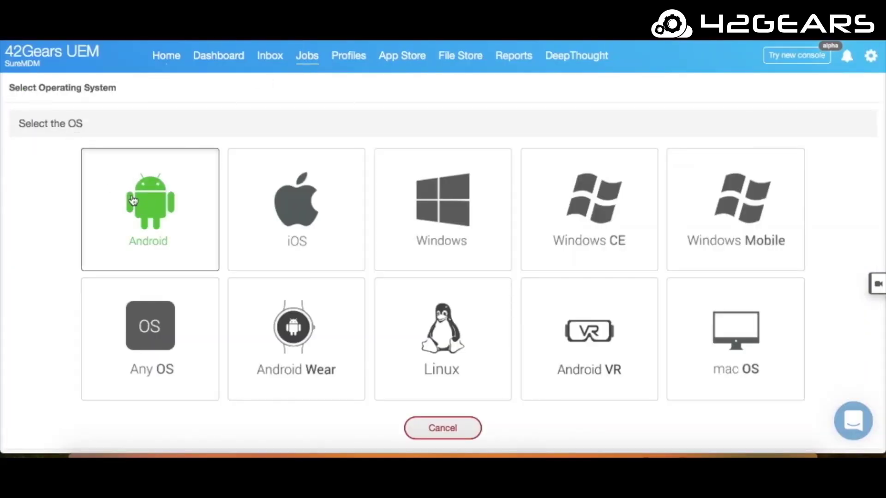
{"action": "left_click", "coordinate": [103, 175]}
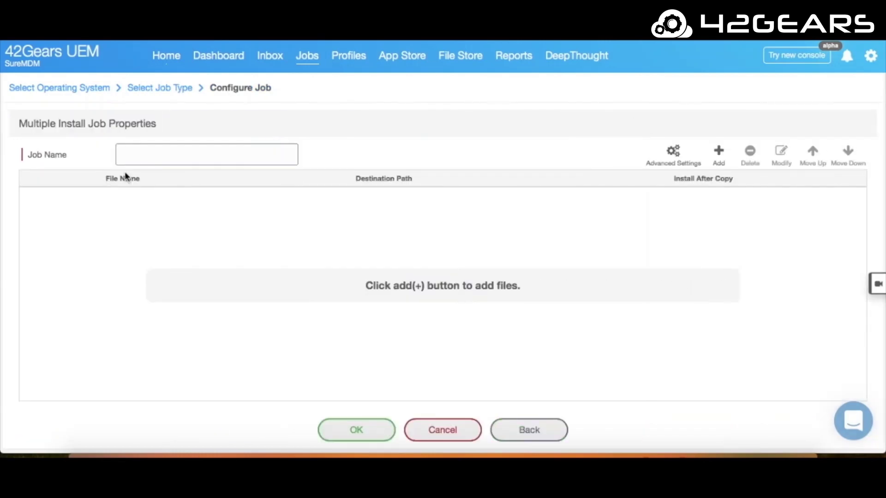
{"action": "left_click", "coordinate": [137, 154]}
{"action": "type", "text": "Install AstroContacts"}
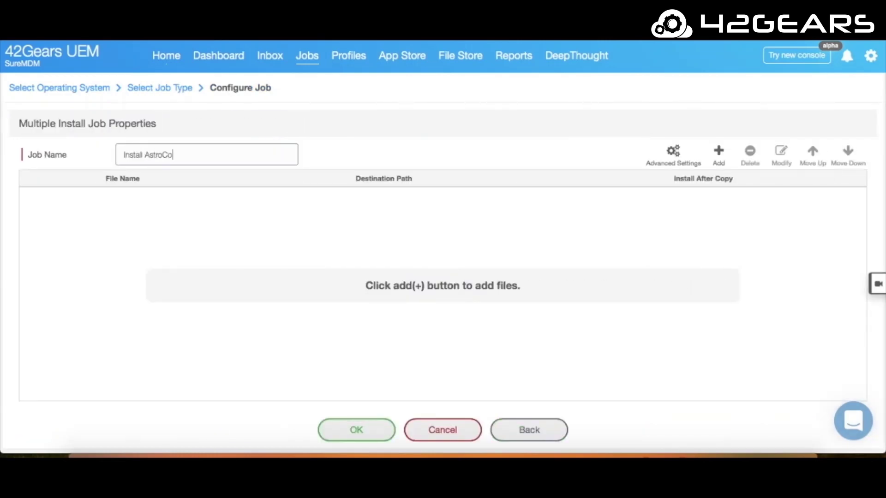
Add astrocontacts.apk with install path /sdcard/ to the job and save it
{"action": "left_click", "coordinate": [718, 157]}
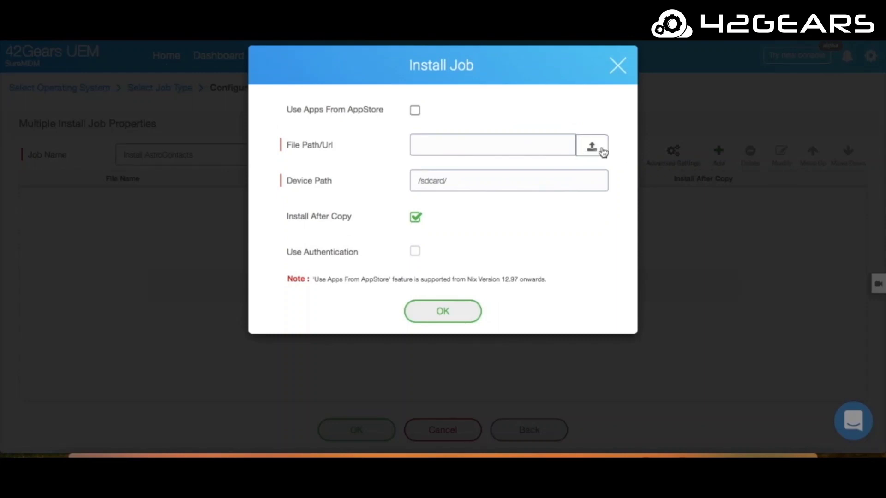
{"action": "left_click", "coordinate": [602, 151]}
{"action": "left_click", "coordinate": [388, 72]}
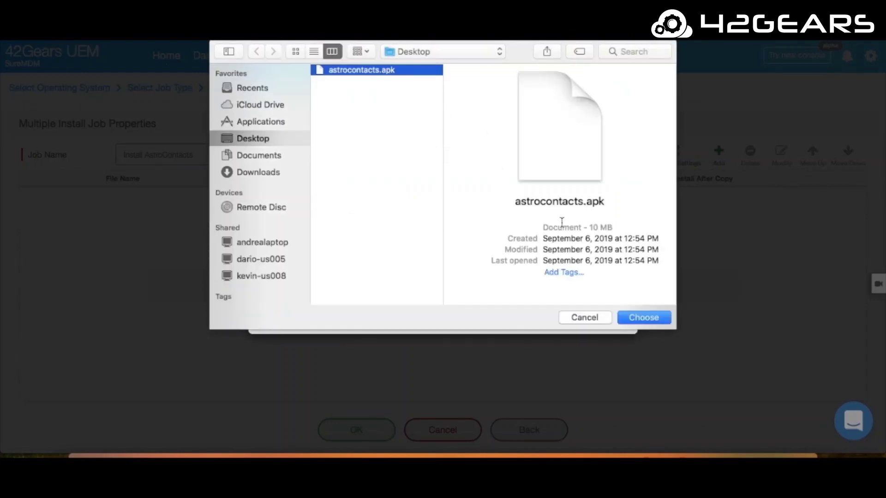
{"action": "left_click", "coordinate": [639, 319]}
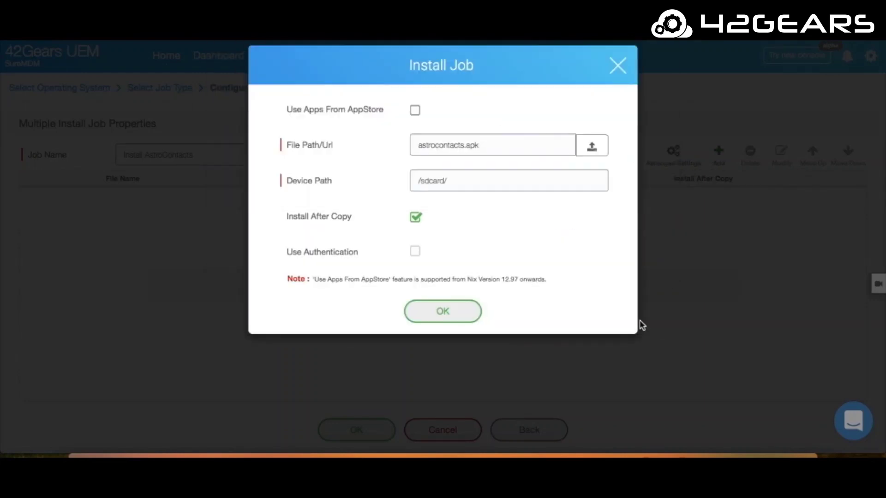
{"action": "left_click", "coordinate": [469, 318]}
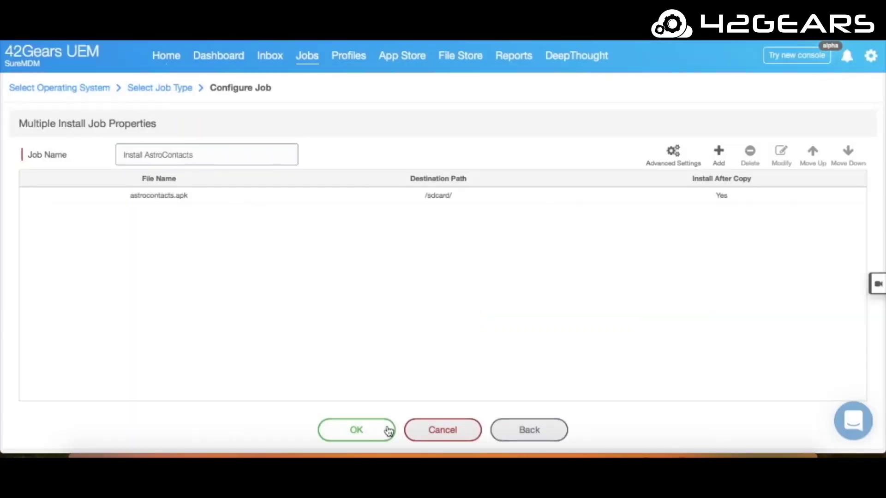
{"action": "left_click", "coordinate": [388, 430]}
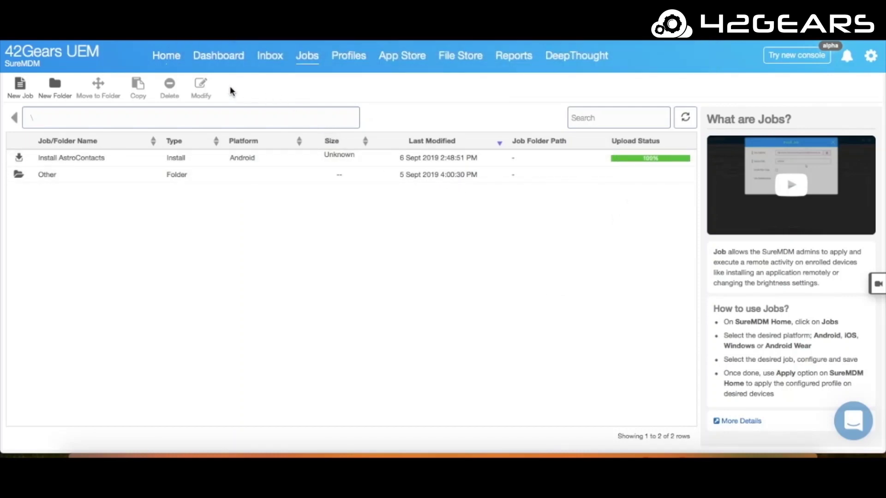
Apply the 'Install AstroContacts' job to the Android Tablet from the Home device list
{"action": "left_click", "coordinate": [177, 56]}
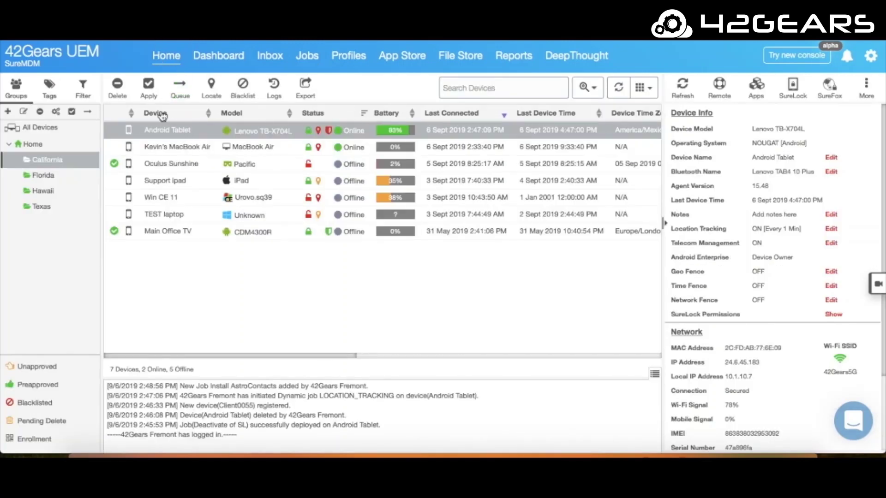
{"action": "left_click", "coordinate": [149, 95]}
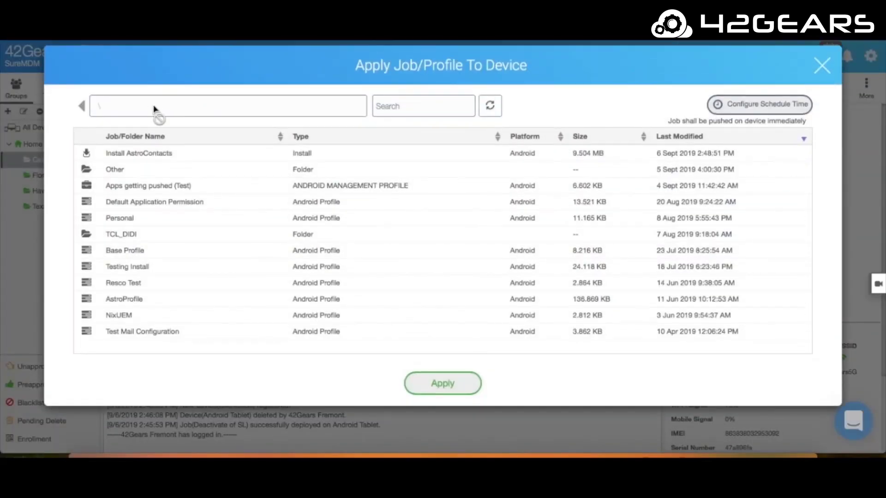
{"action": "left_click", "coordinate": [159, 158]}
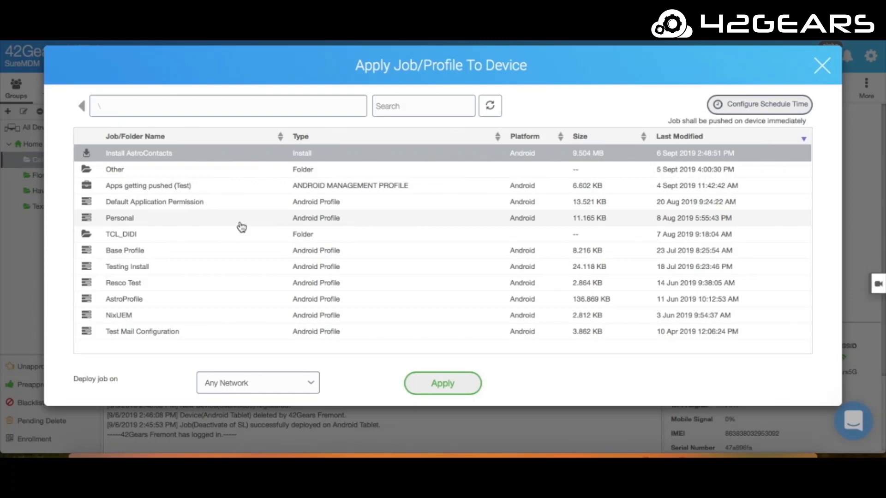
{"action": "left_click", "coordinate": [429, 384]}
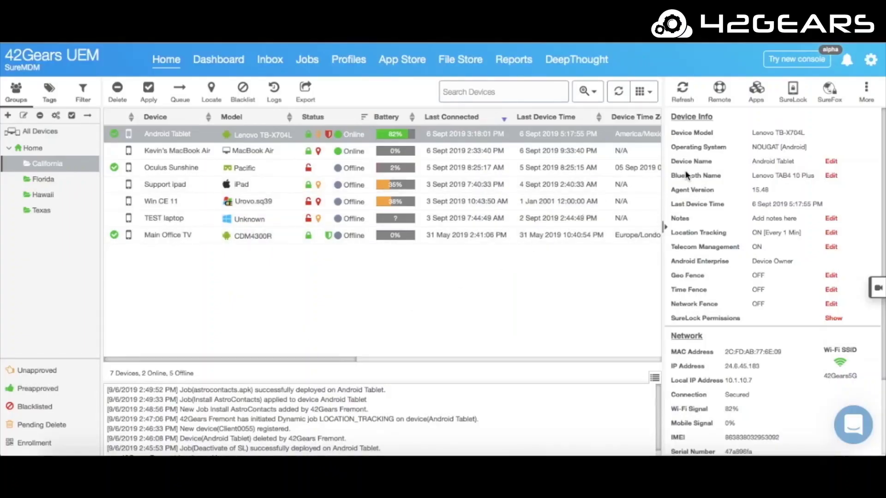
Add AstroContacts to SureLock's Allowed Applications, then apply and confirm the settings
{"action": "left_click", "coordinate": [794, 93]}
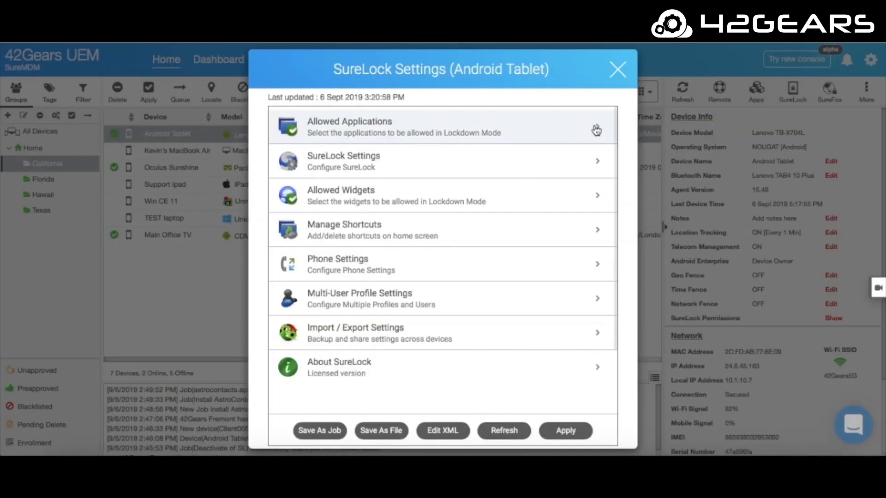
{"action": "left_click", "coordinate": [596, 130]}
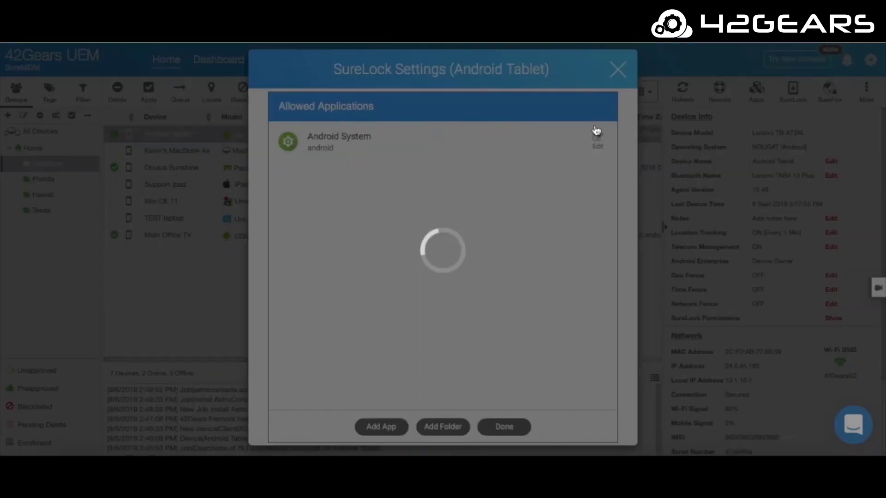
{"action": "left_click", "coordinate": [386, 424]}
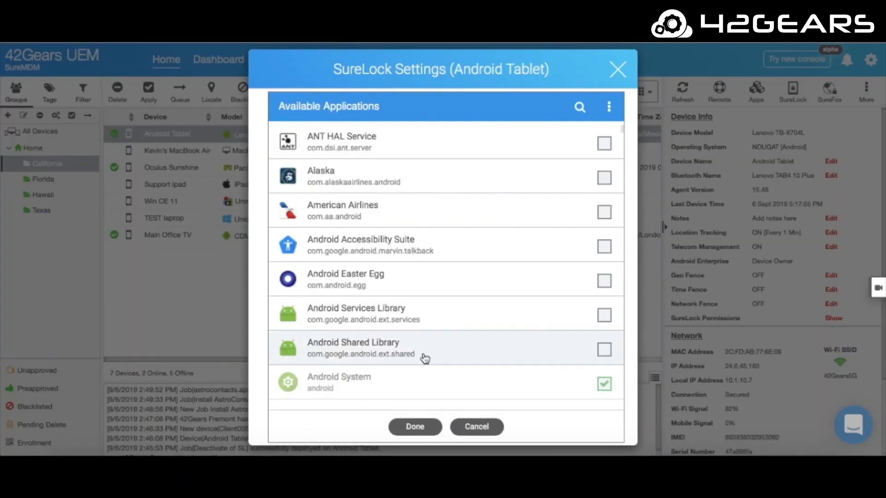
{"action": "scroll", "coordinate": [415, 351], "scroll_direction": "down", "scroll_amount": 5}
{"action": "left_click", "coordinate": [604, 325]}
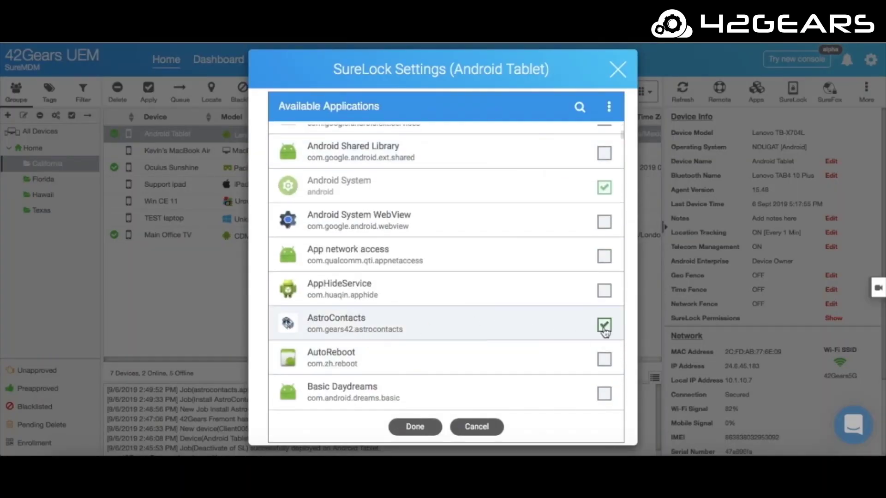
{"action": "left_click", "coordinate": [427, 427]}
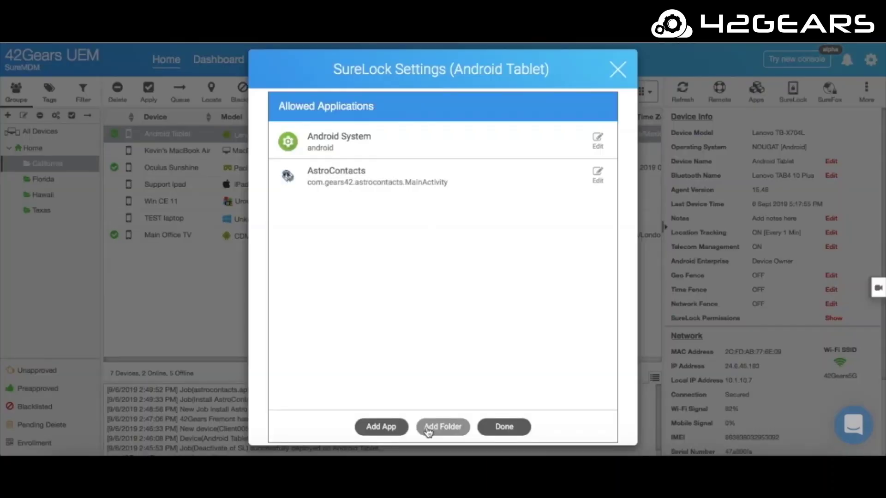
{"action": "left_click", "coordinate": [502, 427]}
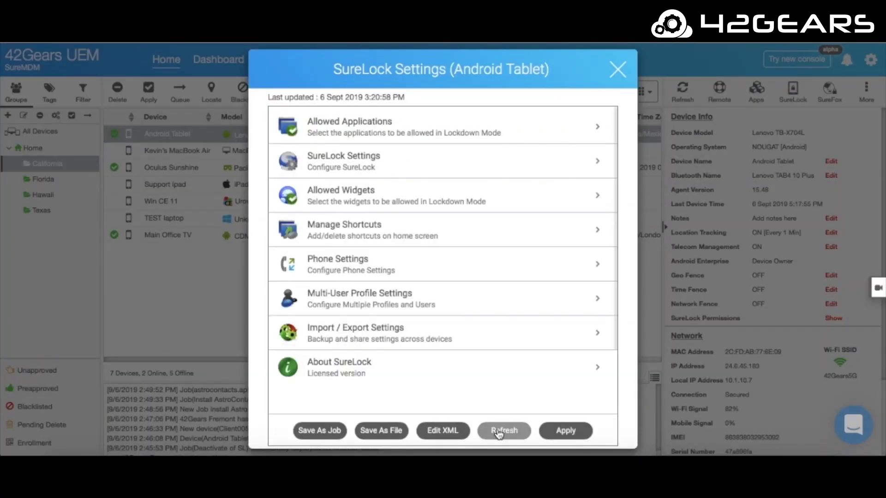
{"action": "left_click", "coordinate": [553, 433]}
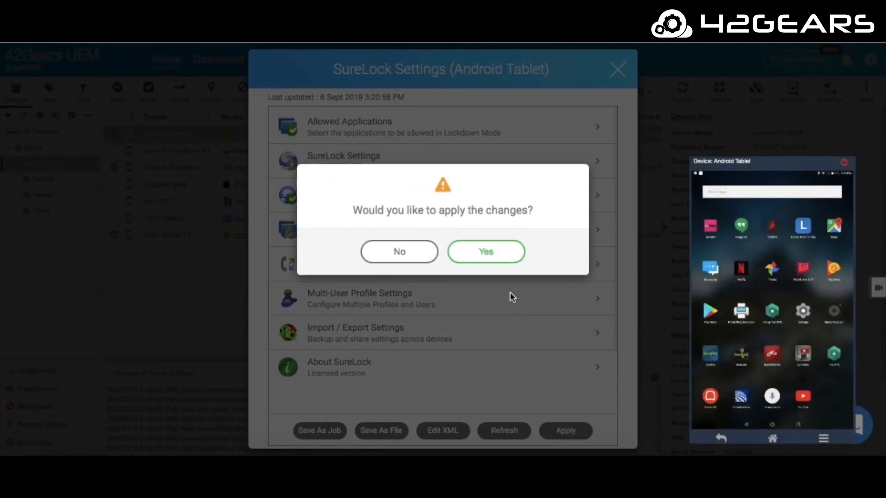
{"action": "left_click", "coordinate": [513, 264]}
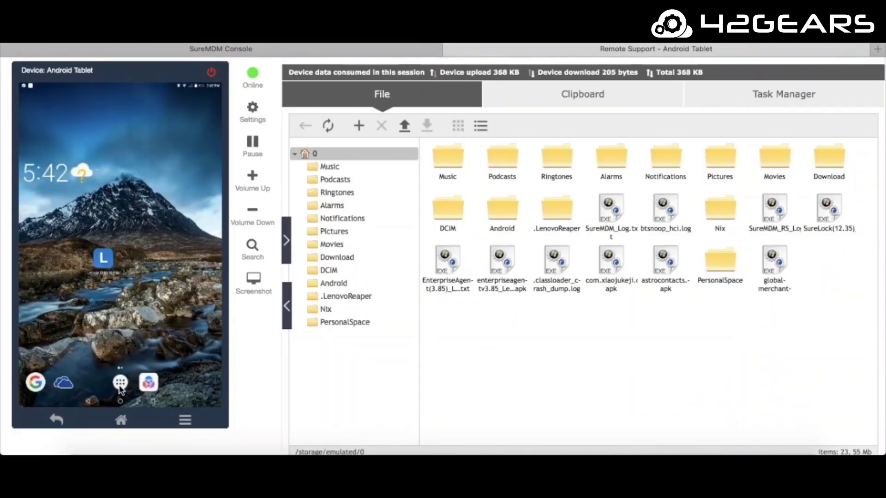
Launch SureLock from the tablet's app drawer, then download SureMDM_Log.txt via the File tab
{"action": "left_click", "coordinate": [120, 389]}
{"action": "left_click", "coordinate": [84, 317]}
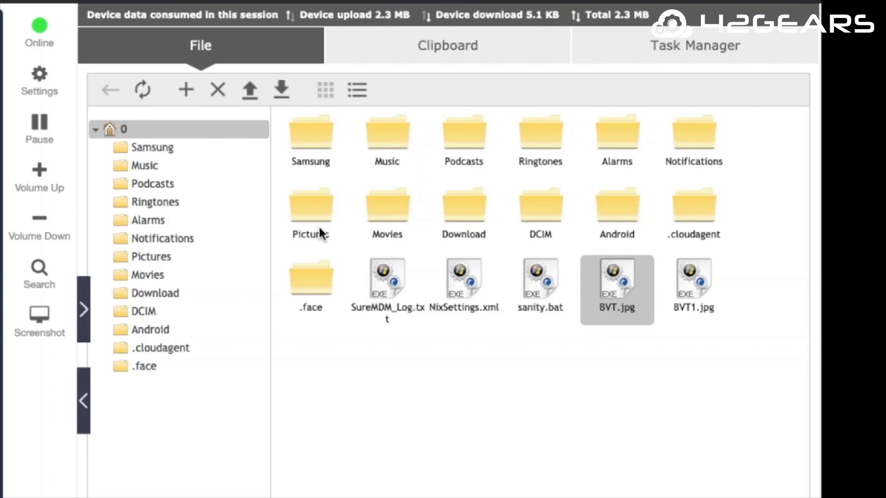
{"action": "left_click", "coordinate": [382, 282]}
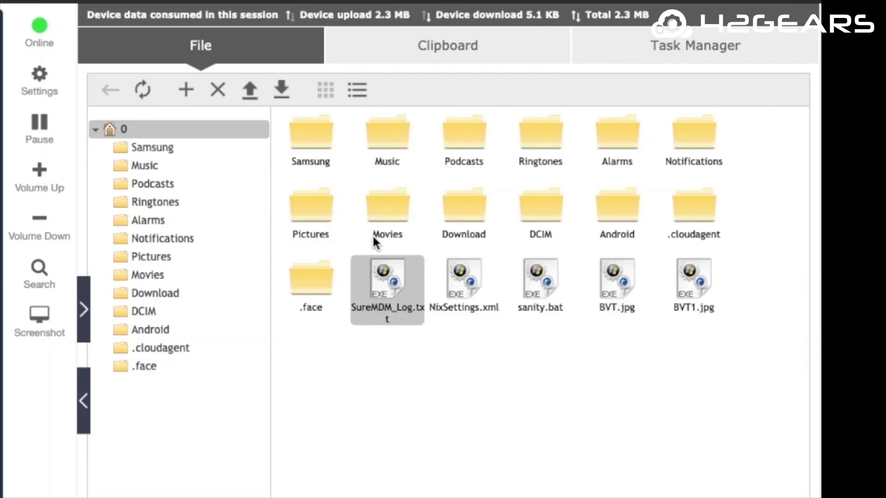
{"action": "left_click", "coordinate": [282, 90]}
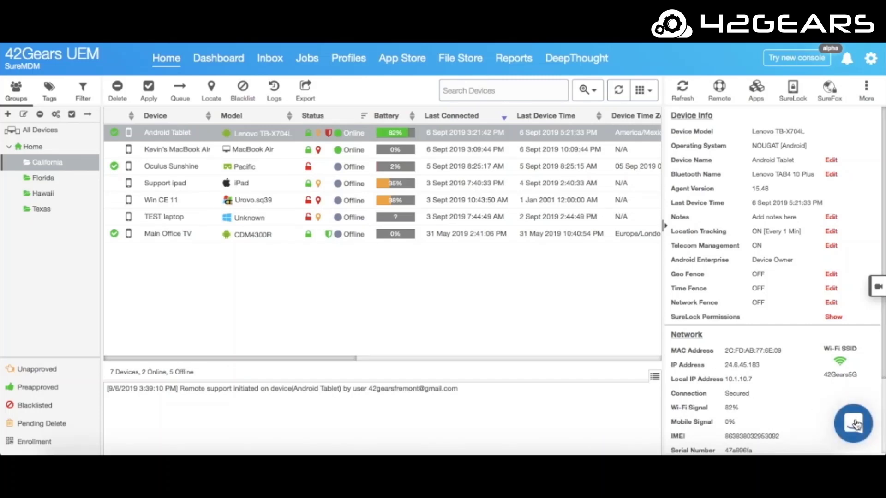
Send support chat a new conversation asking 'How can I setup a geofence for my device?'
{"action": "left_click", "coordinate": [854, 423]}
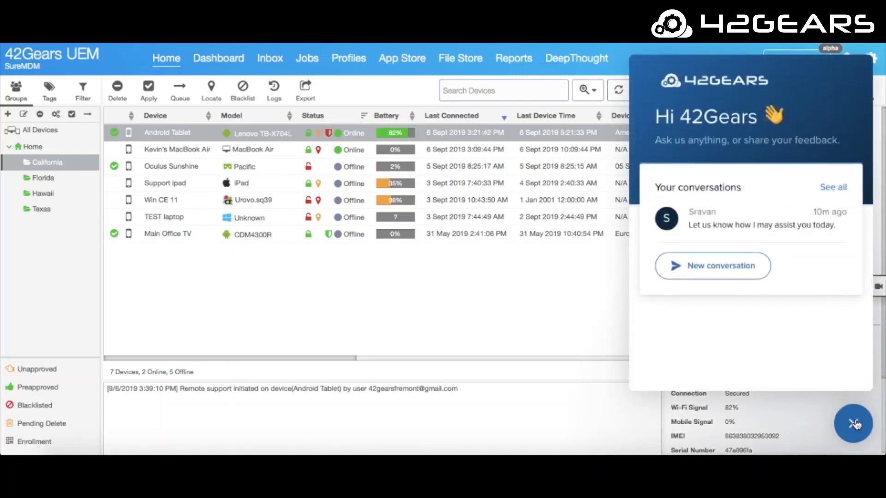
{"action": "left_click", "coordinate": [722, 275]}
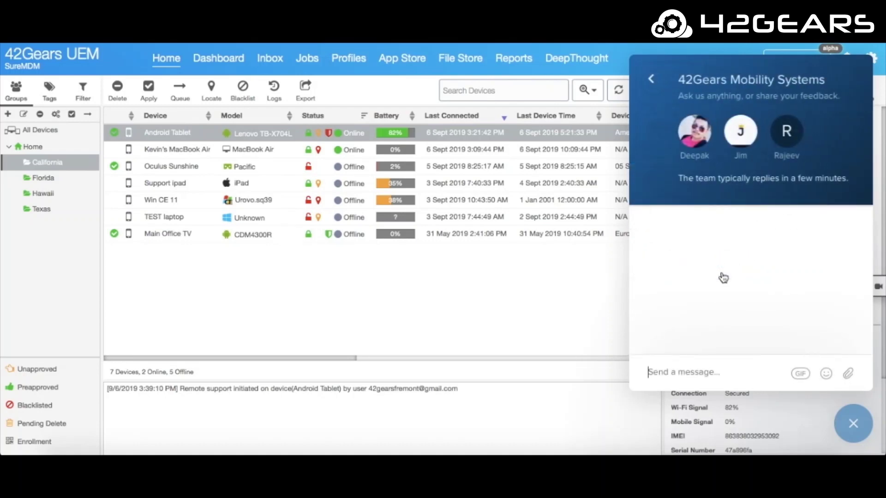
{"action": "type", "text": "How can I s"}
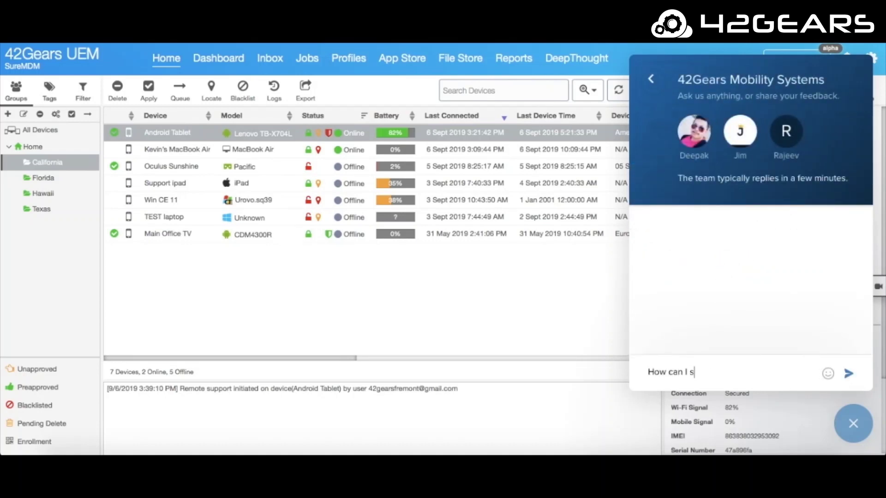
{"action": "type", "text": "etup a geofence for my "}
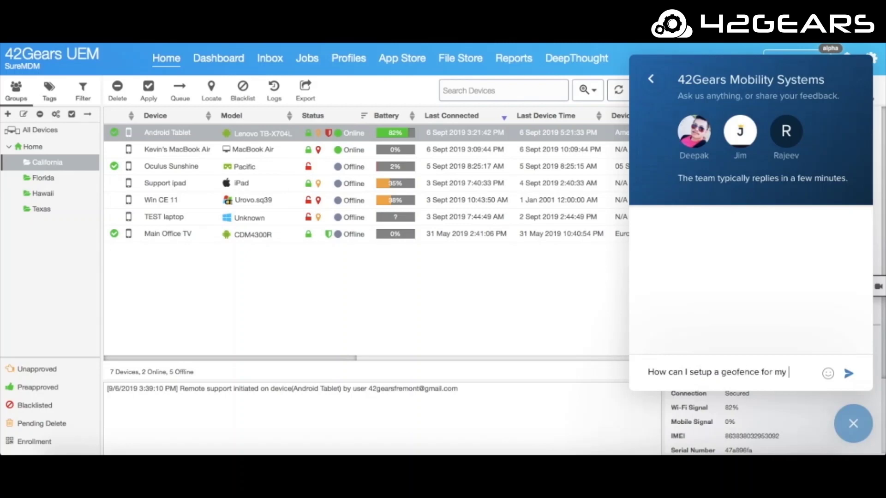
{"action": "type", "text": "device?"}
{"action": "left_click", "coordinate": [848, 372]}
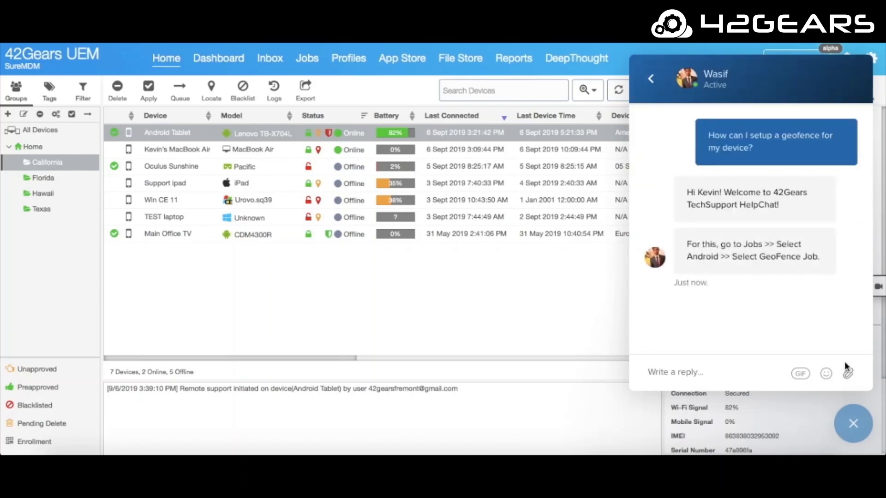
Reply 'Thanks!' to the support agent's answer
{"action": "left_click", "coordinate": [725, 365]}
{"action": "type", "text": "Thanks!"}
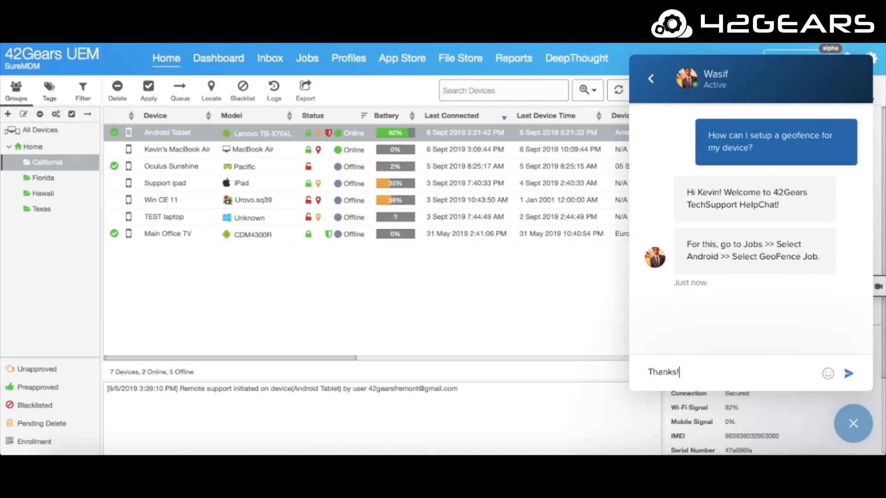
{"action": "left_click", "coordinate": [847, 373]}
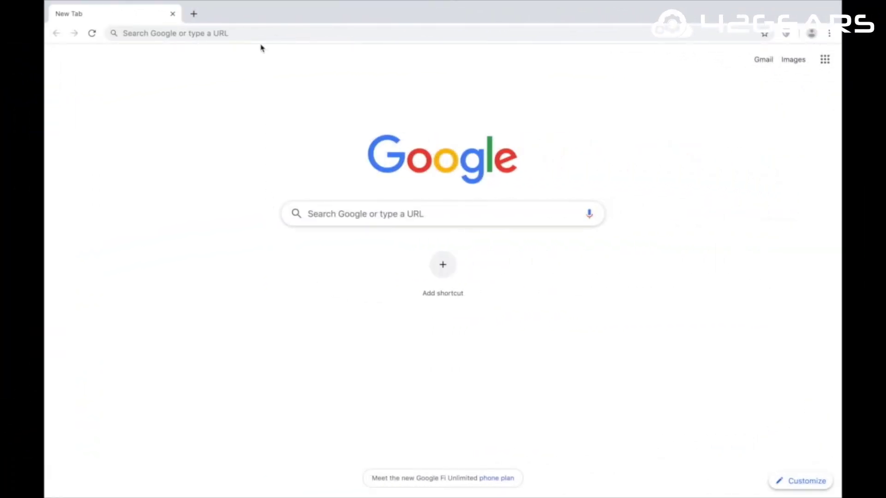
Go to 42gears.com in the new Chrome tab
{"action": "left_click", "coordinate": [259, 33]}
{"action": "type", "text": "42ge"}
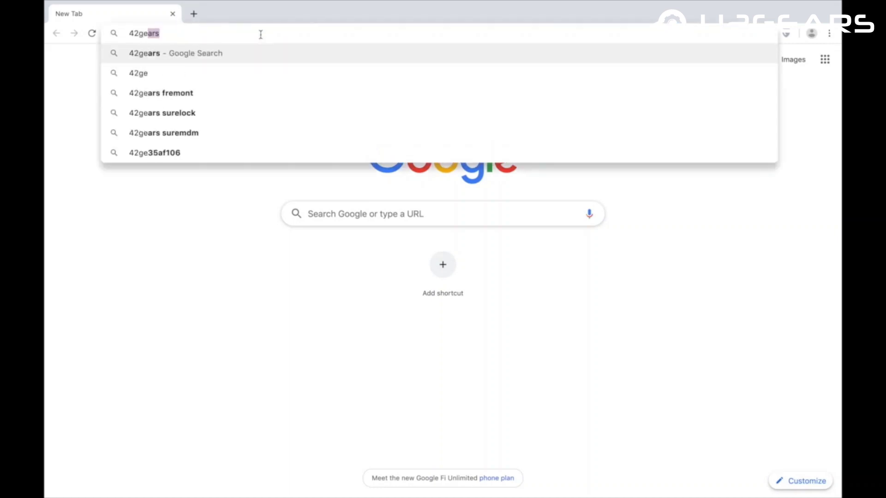
{"action": "type", "text": "ars.com"}
{"action": "key", "text": "Return"}
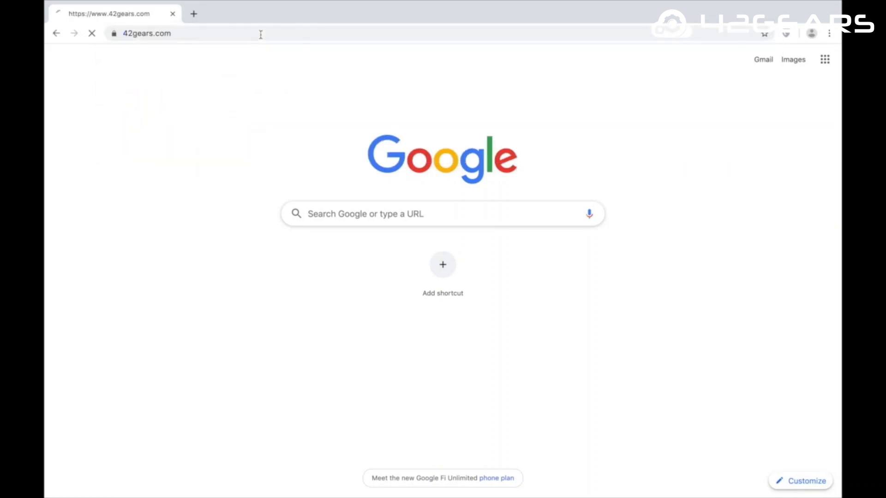